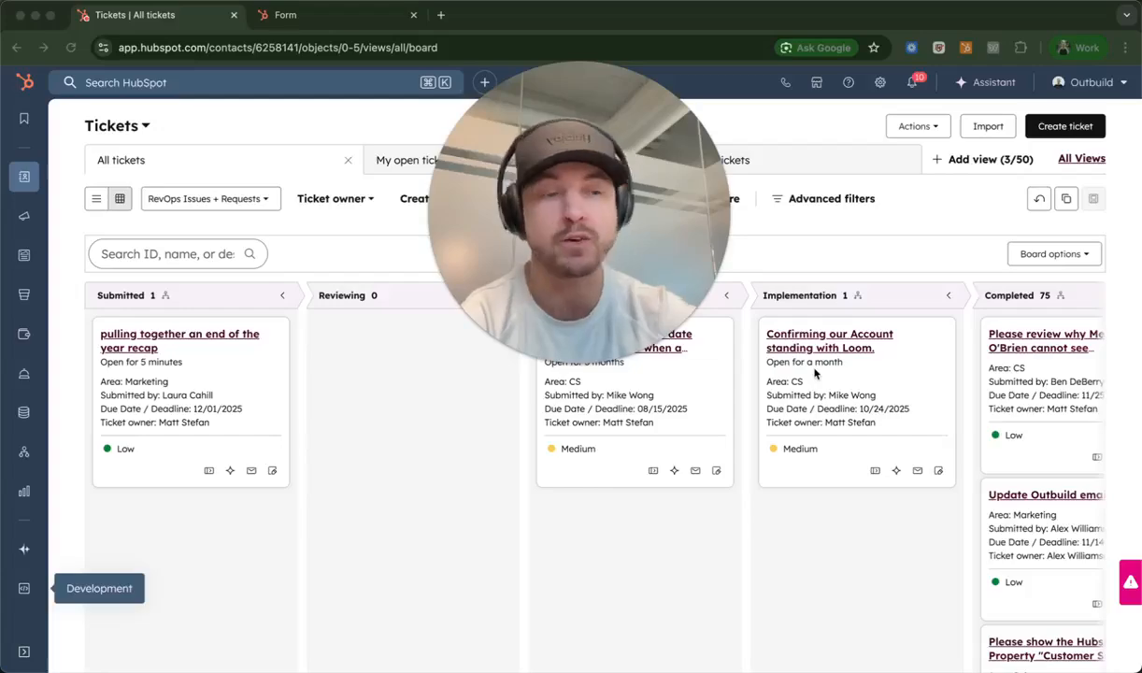
mouse_move(568, 259)
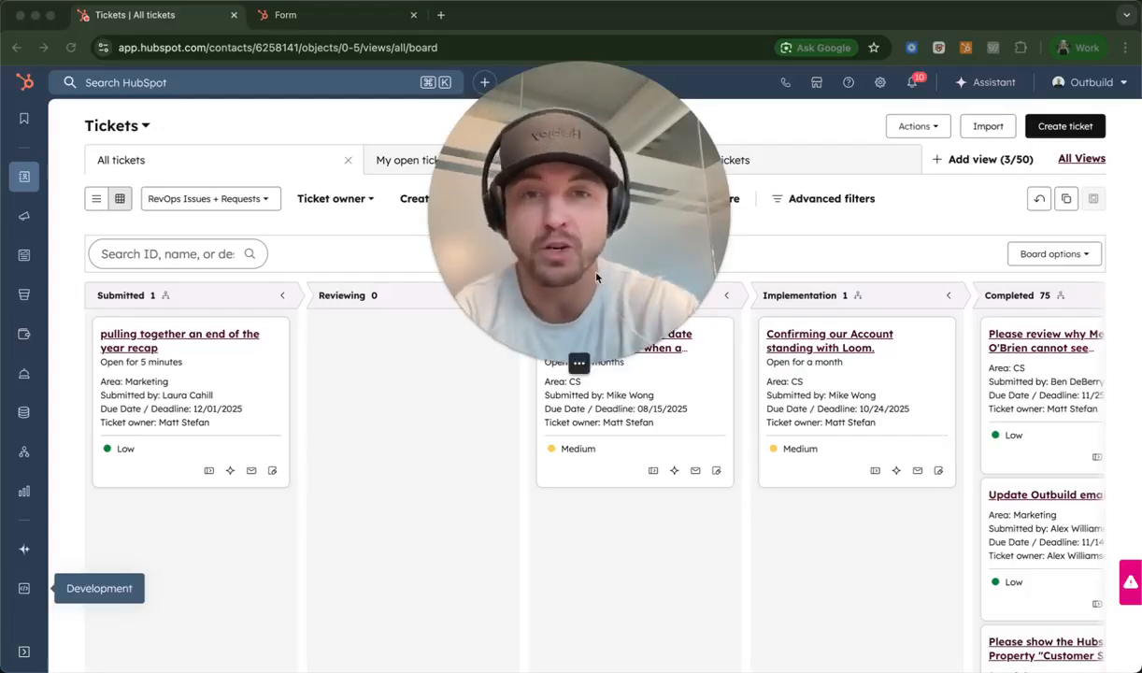
click(565, 365)
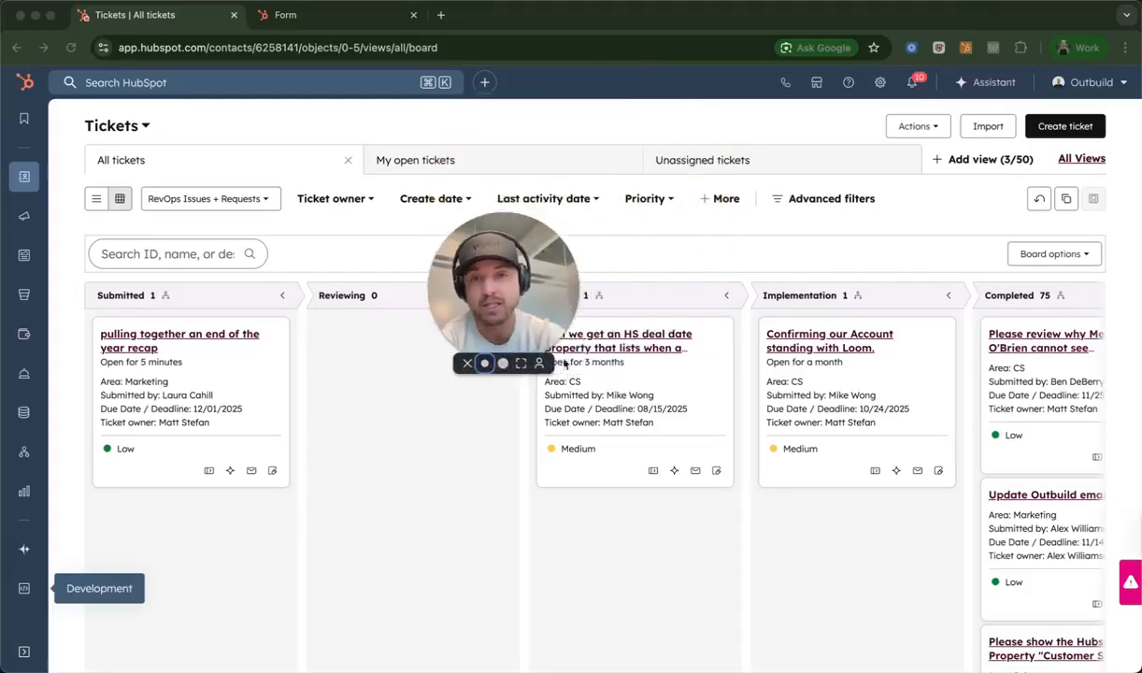
drag(502, 368, 123, 619)
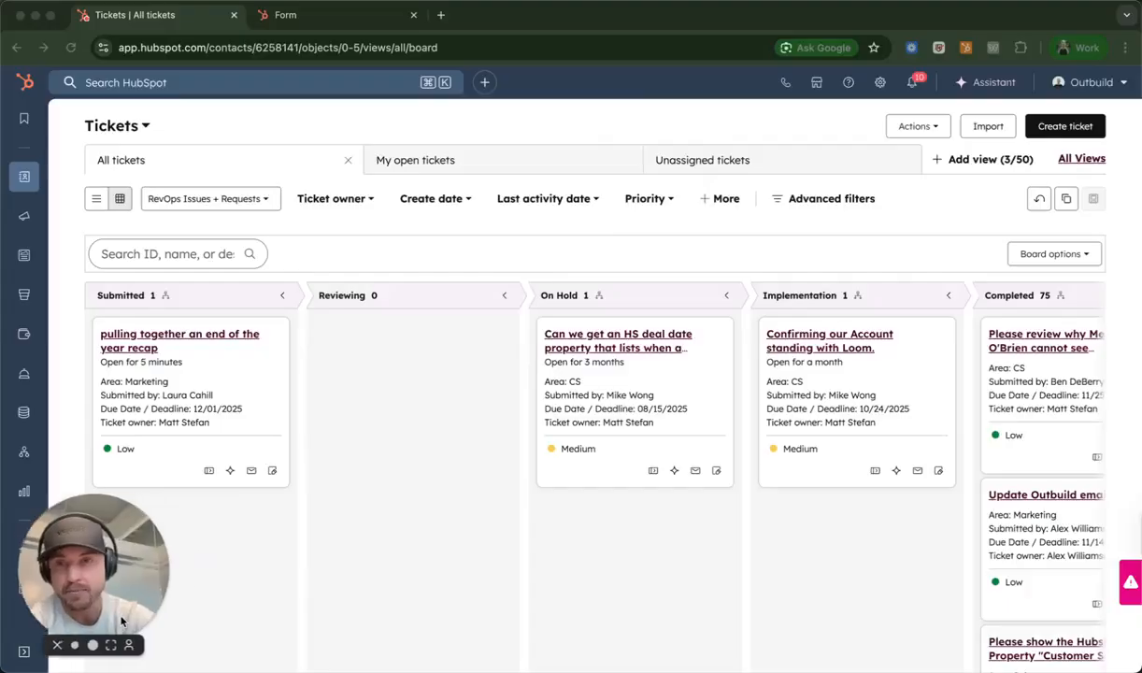
Switch to the ticket request form and review the request type and business area options and the description field.
click(316, 14)
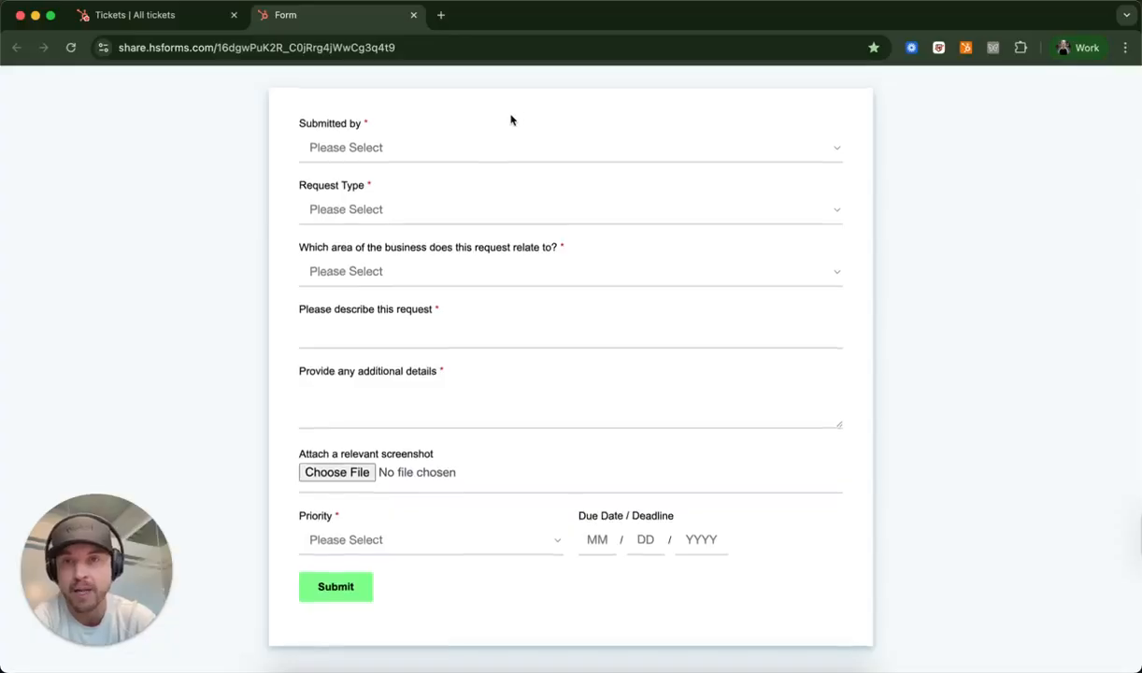
click(519, 211)
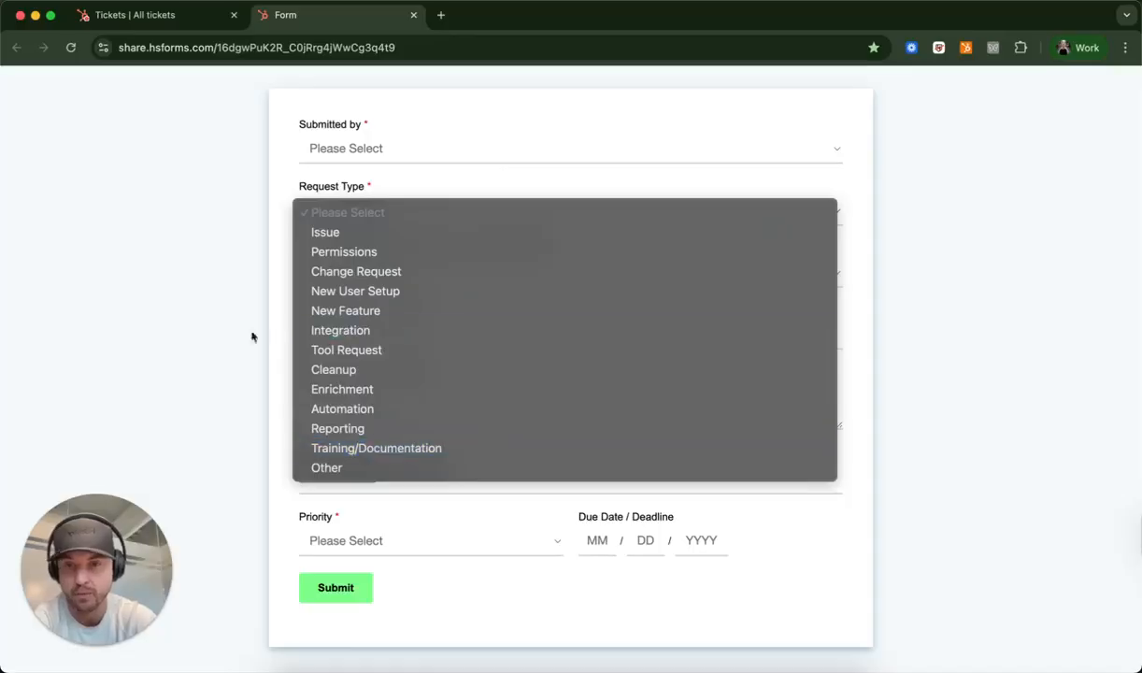
click(217, 329)
click(476, 272)
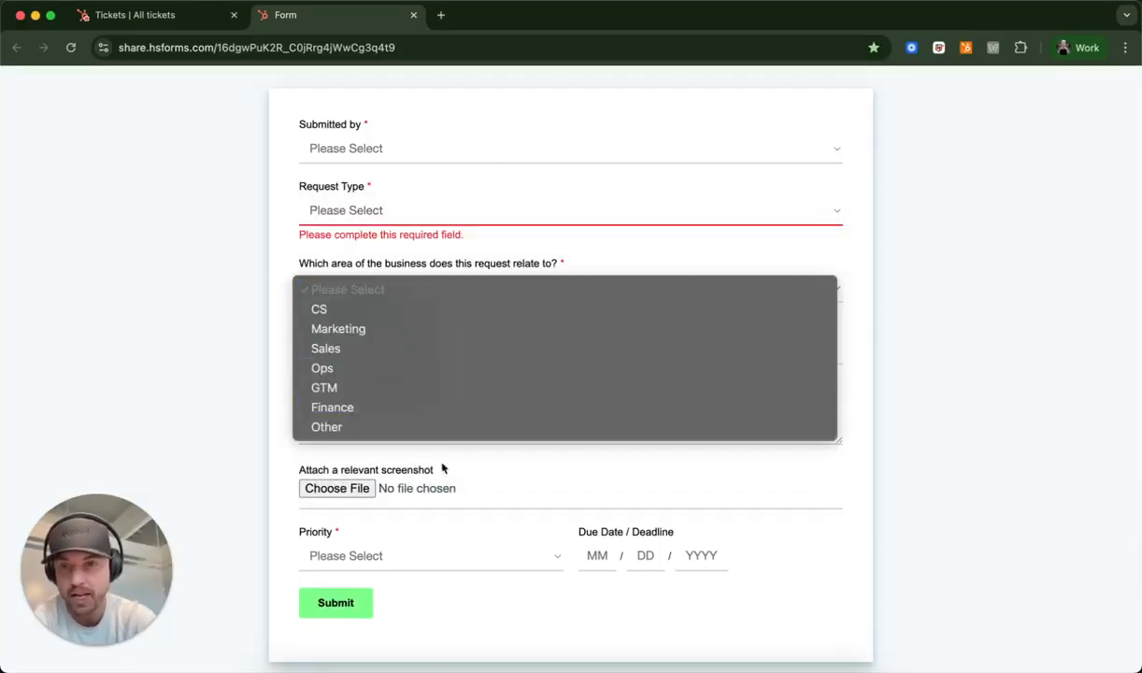
click(241, 269)
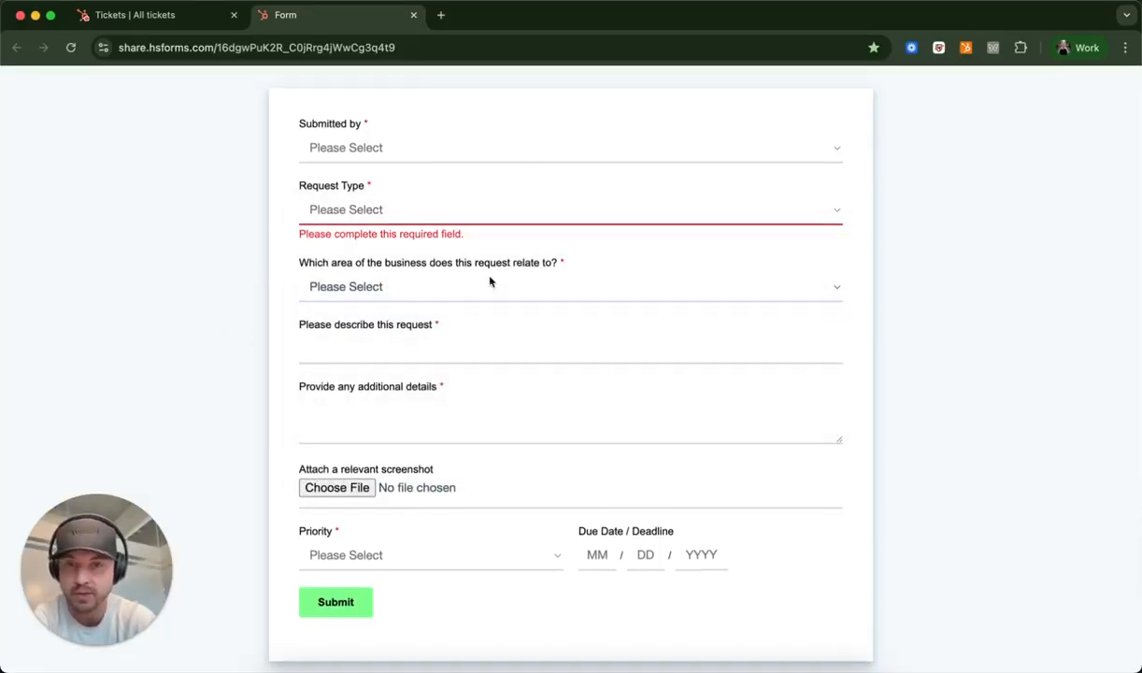
click(399, 350)
click(131, 335)
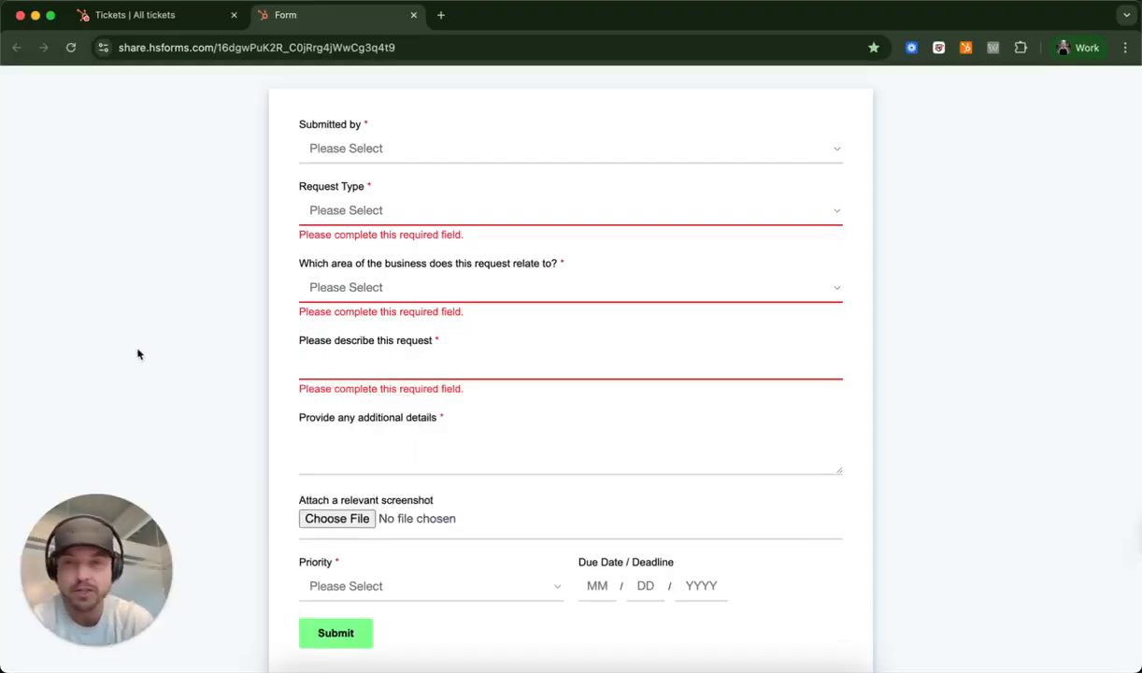
Set the request form's priority to Low.
scroll(387, 441, down, 1)
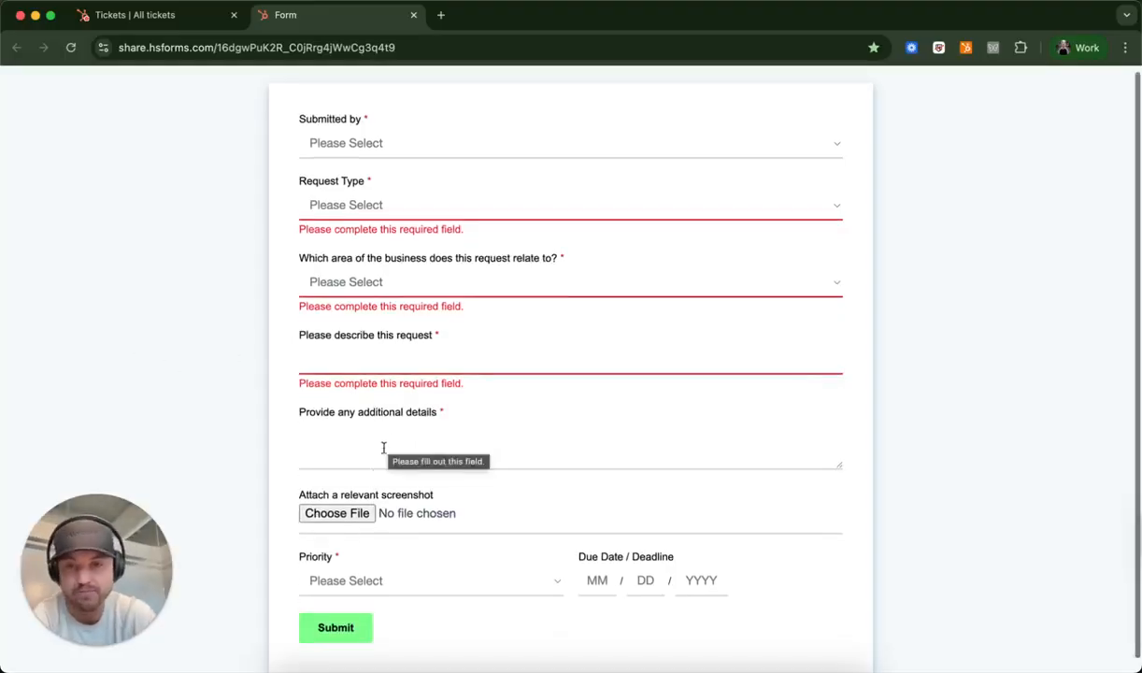
scroll(340, 531, down, 1)
click(436, 578)
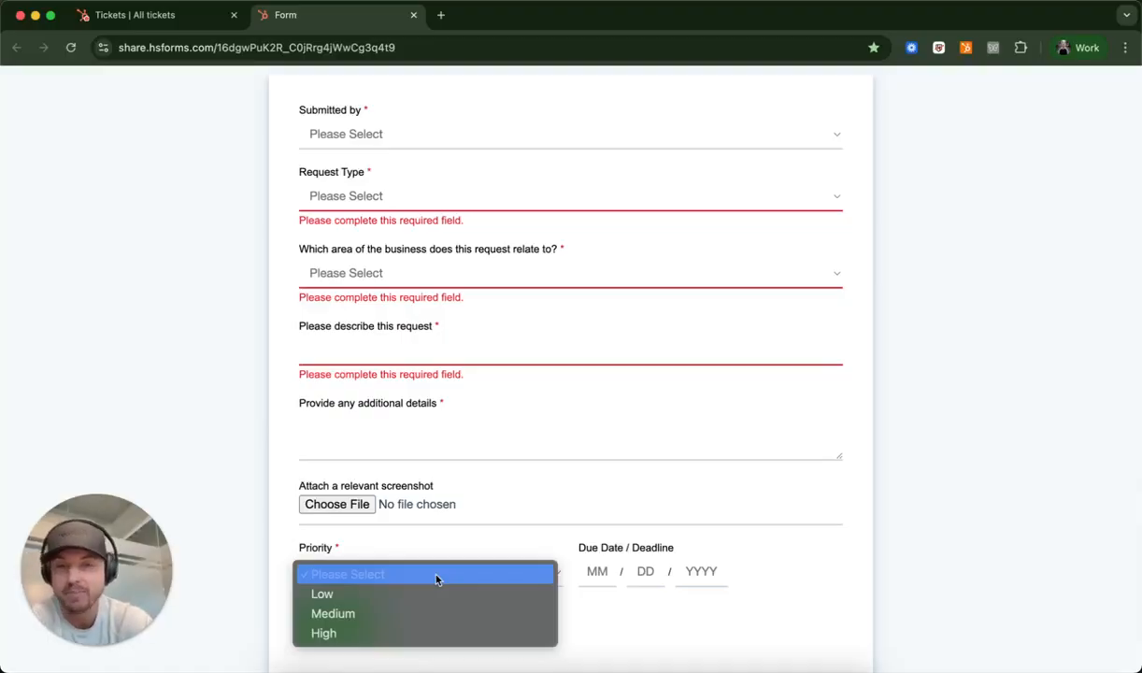
click(434, 594)
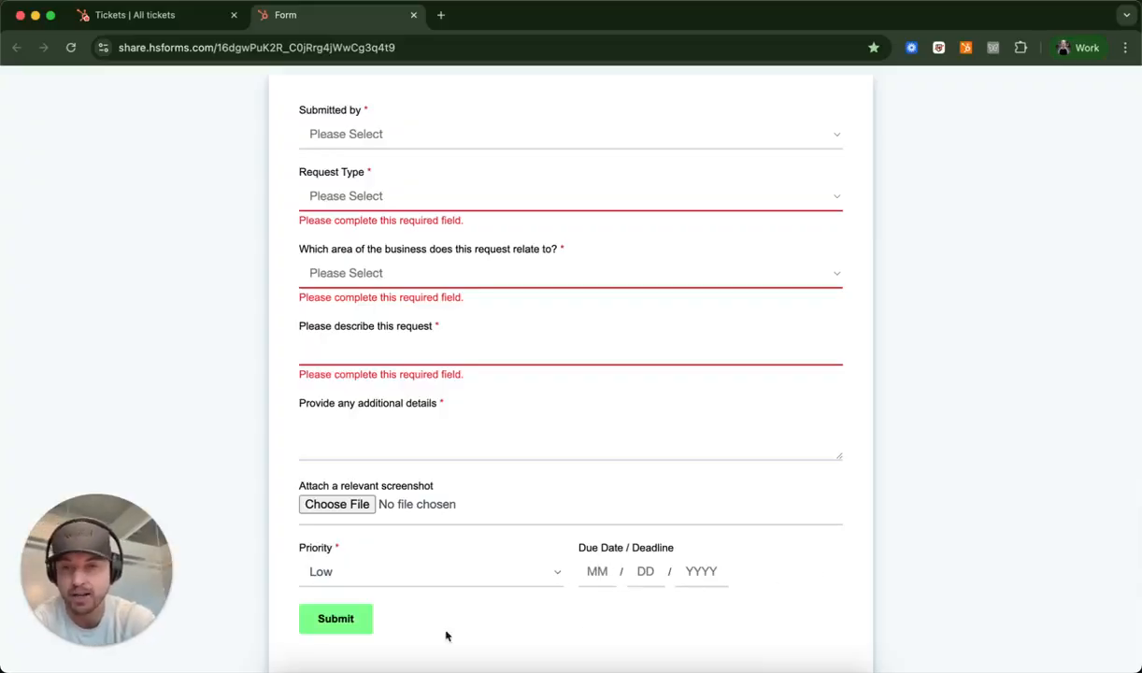
scroll(446, 635, up, 1)
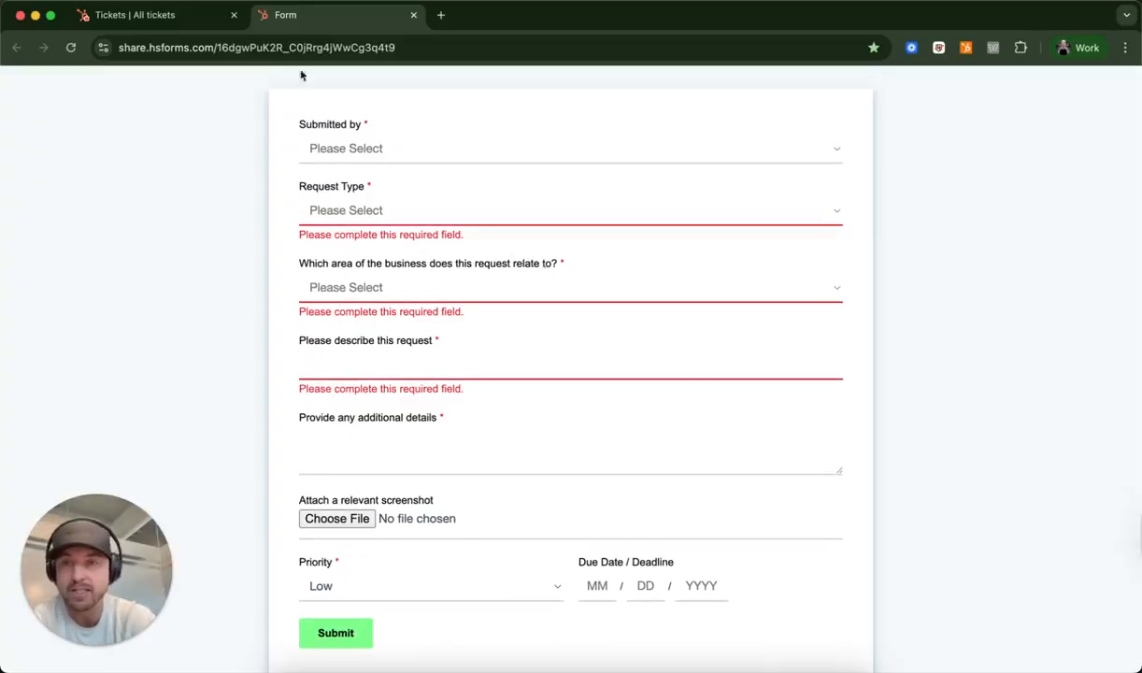
Return to the tickets board and look through the stages of the RevOps Issues + Requests pipeline.
click(183, 19)
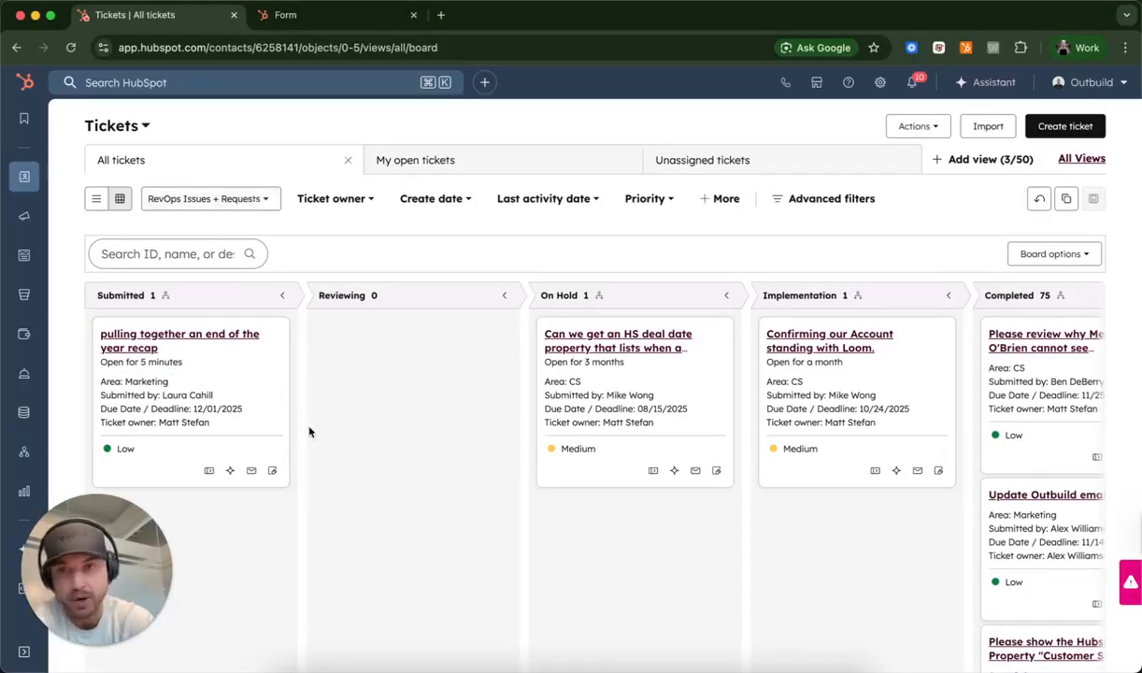
mouse_move(265, 372)
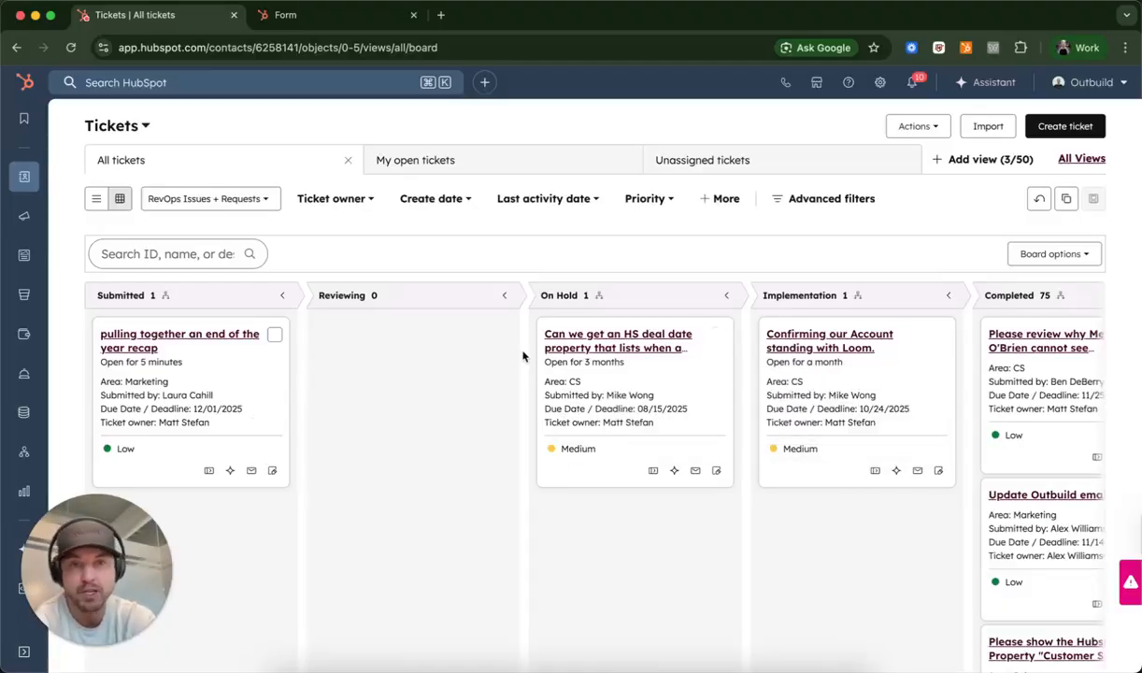
scroll(514, 411, right, 6)
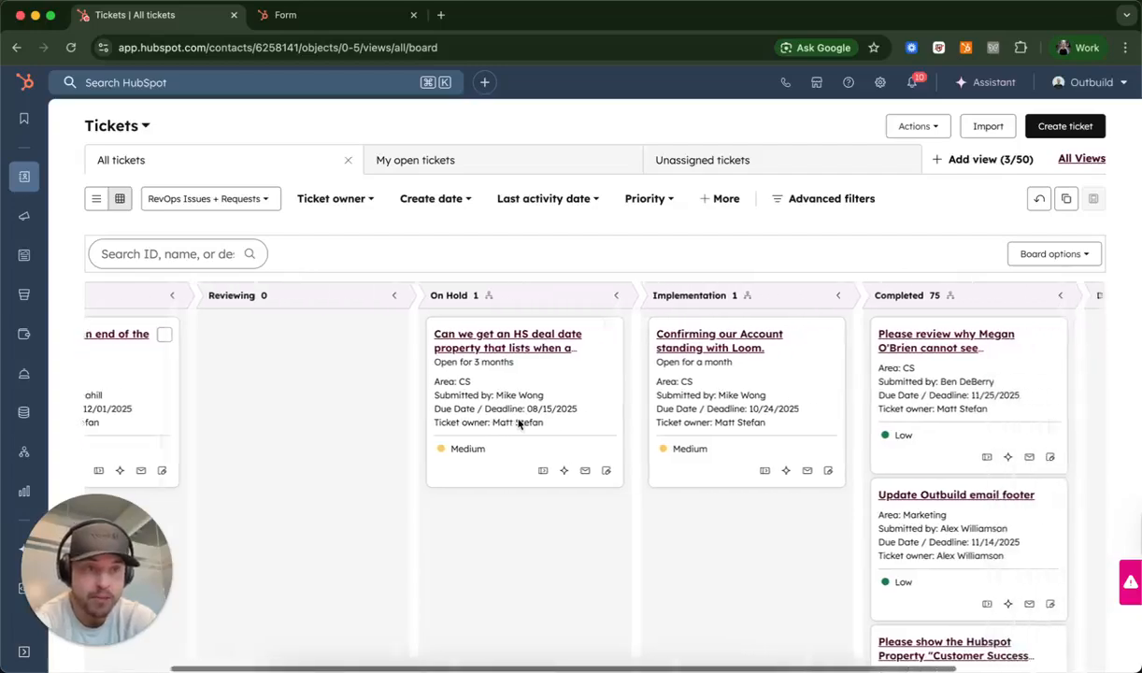
scroll(519, 423, left, 5)
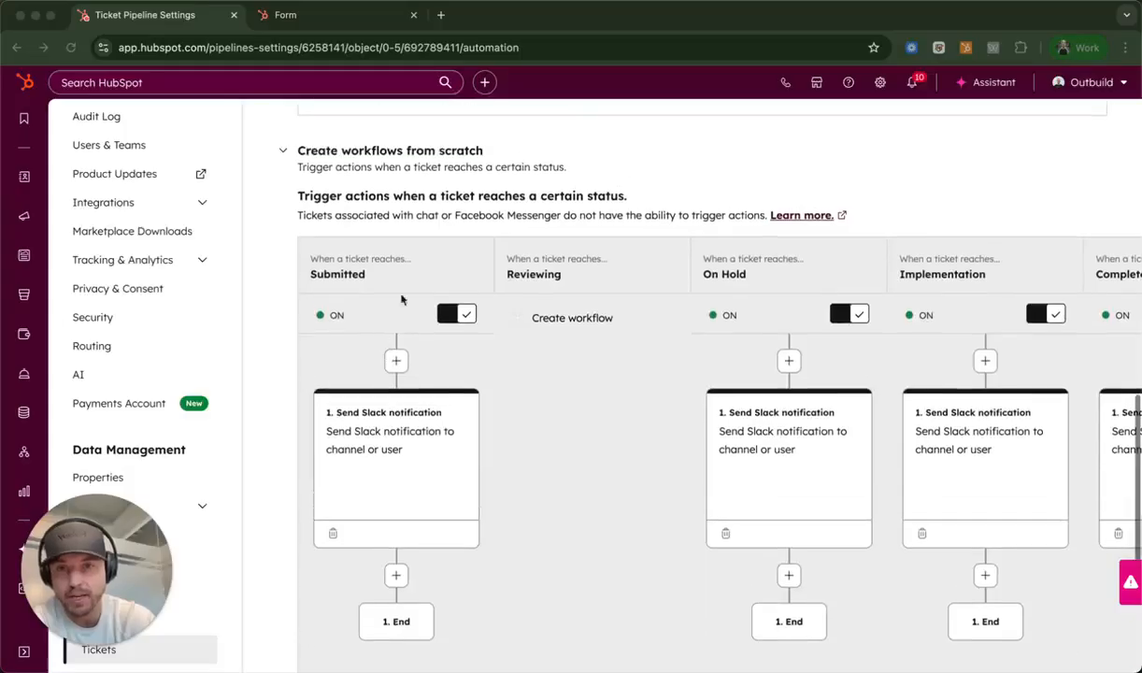
Review the ticket pipeline's templated automations and the workflows triggered by ticket status.
scroll(404, 239, up, 10)
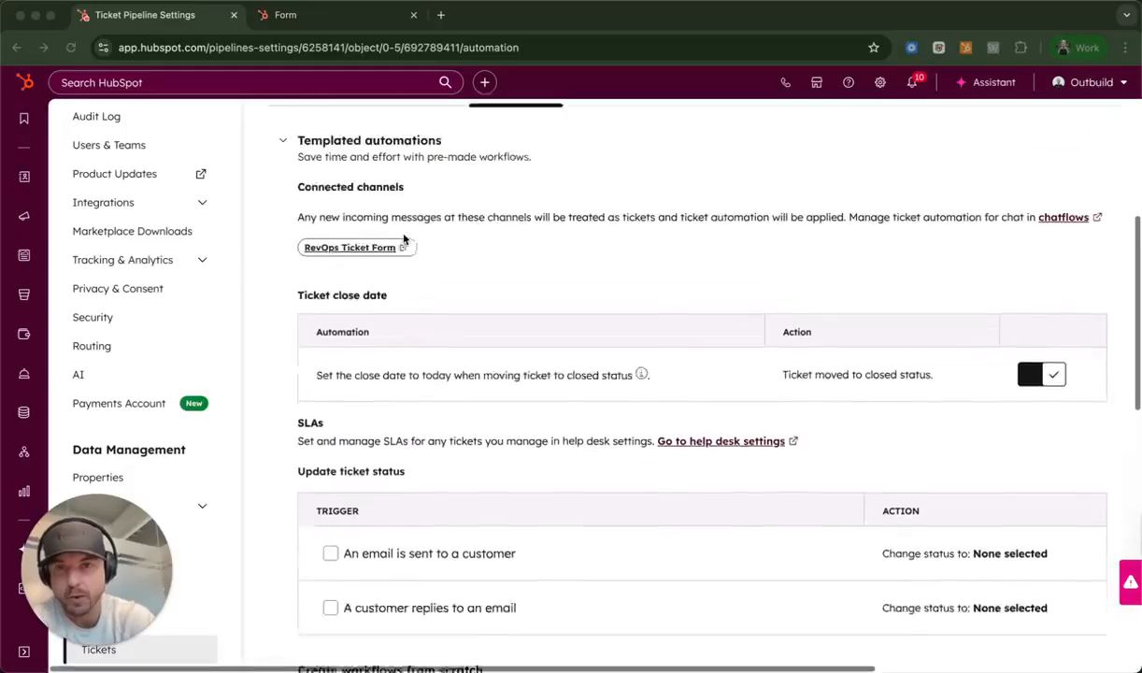
scroll(404, 239, down, 10)
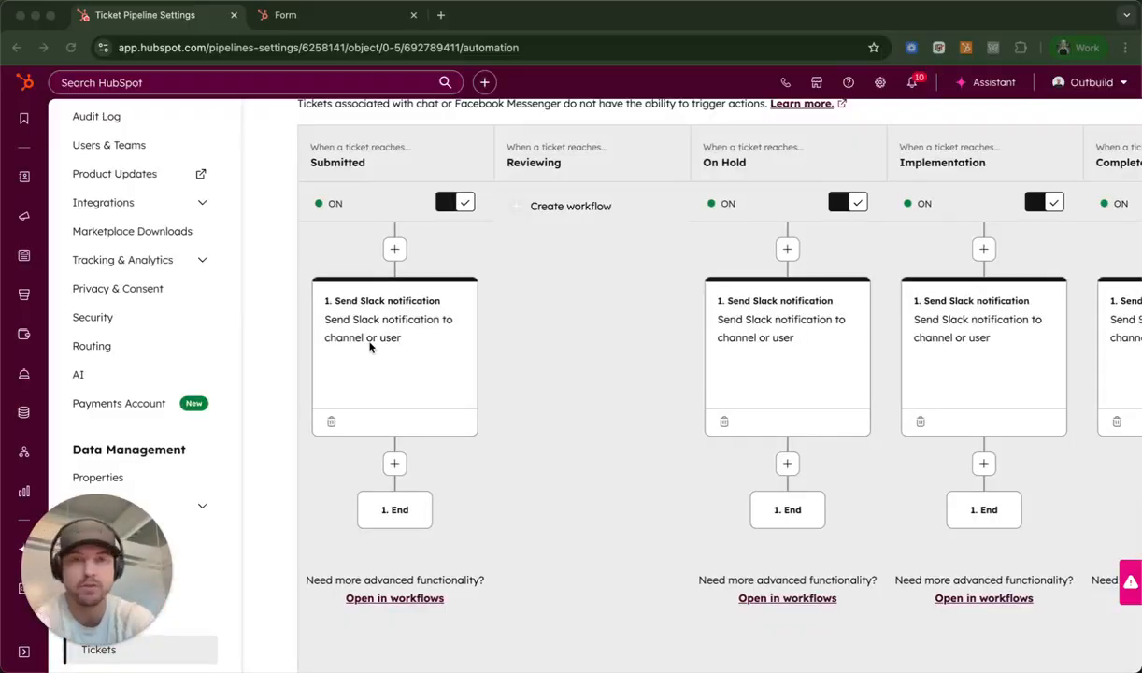
scroll(369, 346, right, 3)
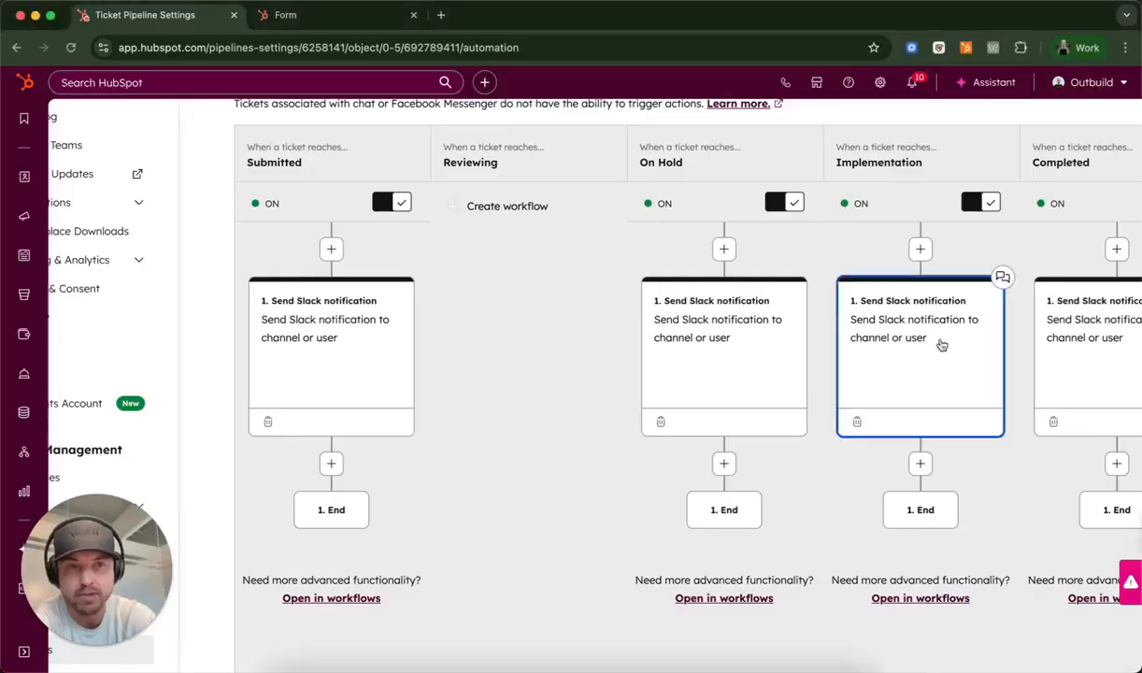
Open the Implementation status's Slack notification action, examine its channel, message and included properties, and close it without saving.
click(944, 346)
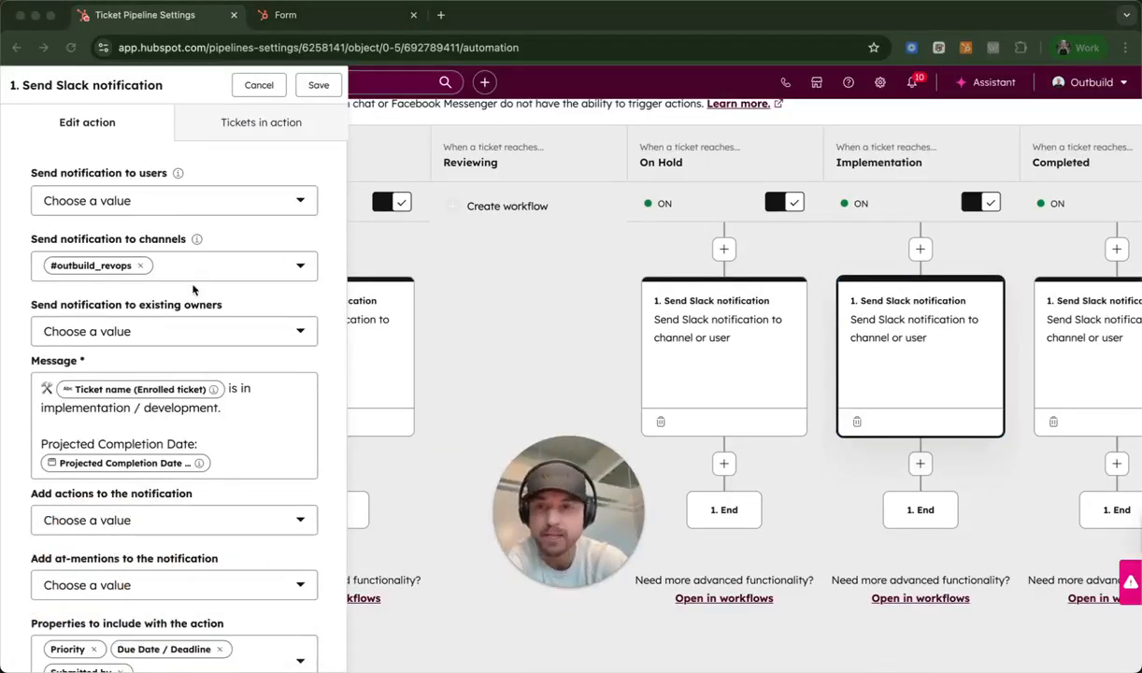
scroll(150, 318, down, 1)
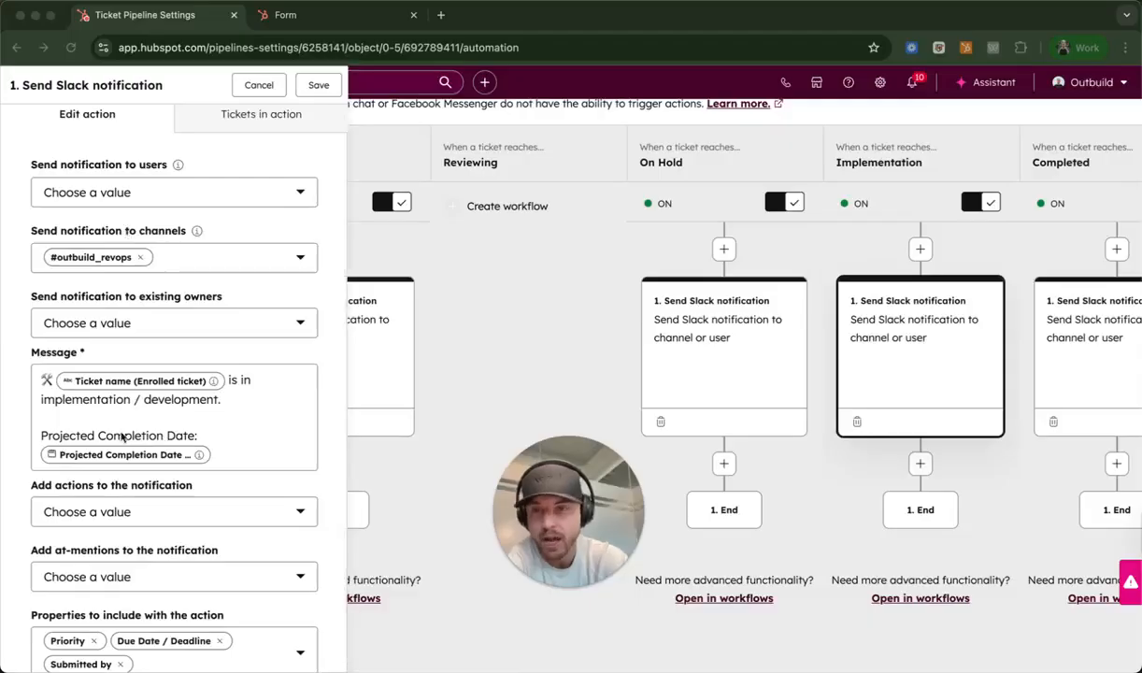
scroll(135, 416, down, 2)
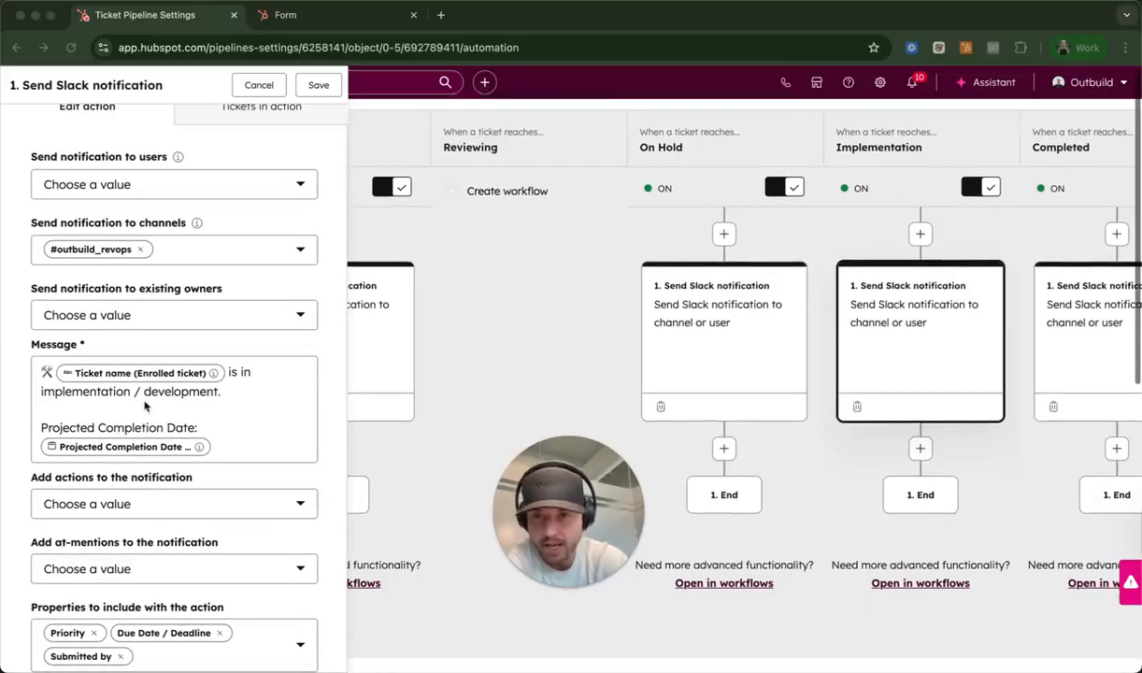
scroll(133, 430, down, 3)
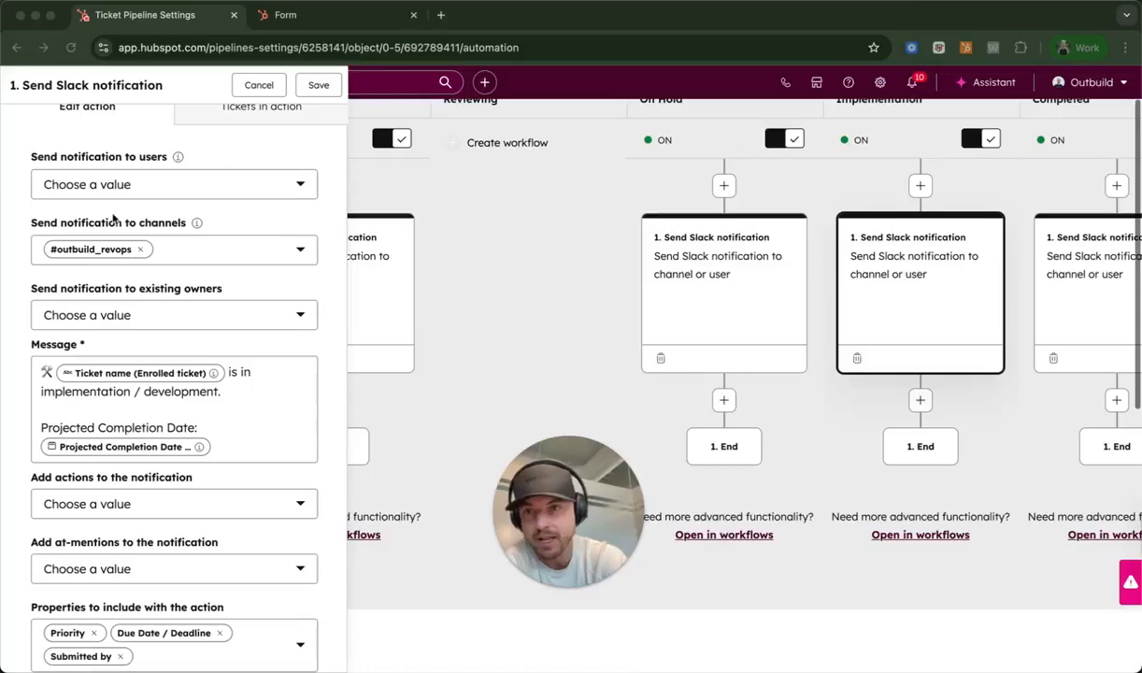
click(248, 91)
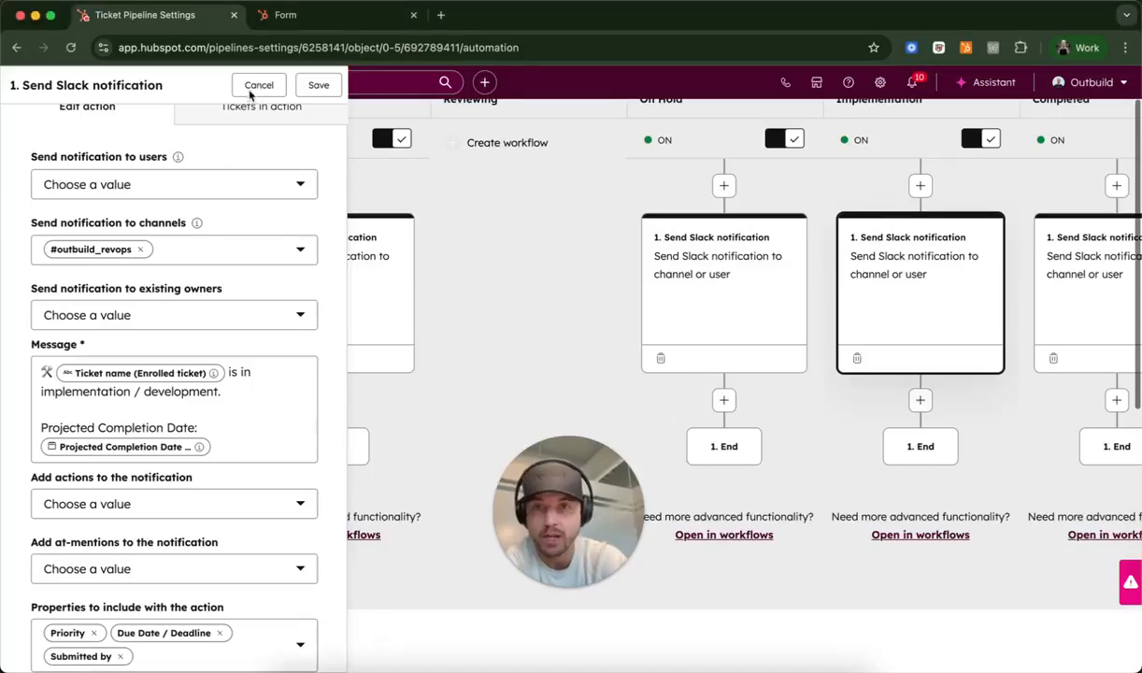
click(254, 86)
click(551, 467)
drag(552, 467, 89, 491)
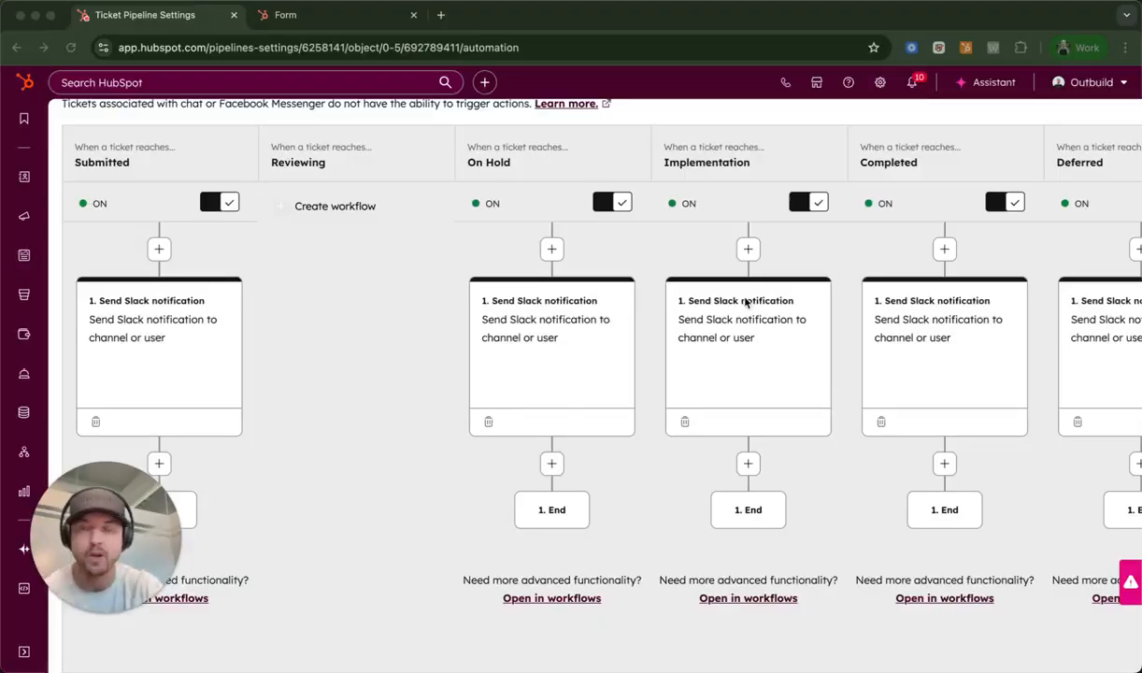
Examine the Slack notification workflows across the ticket statuses from Submitted through Deferred.
scroll(543, 362, up, 1)
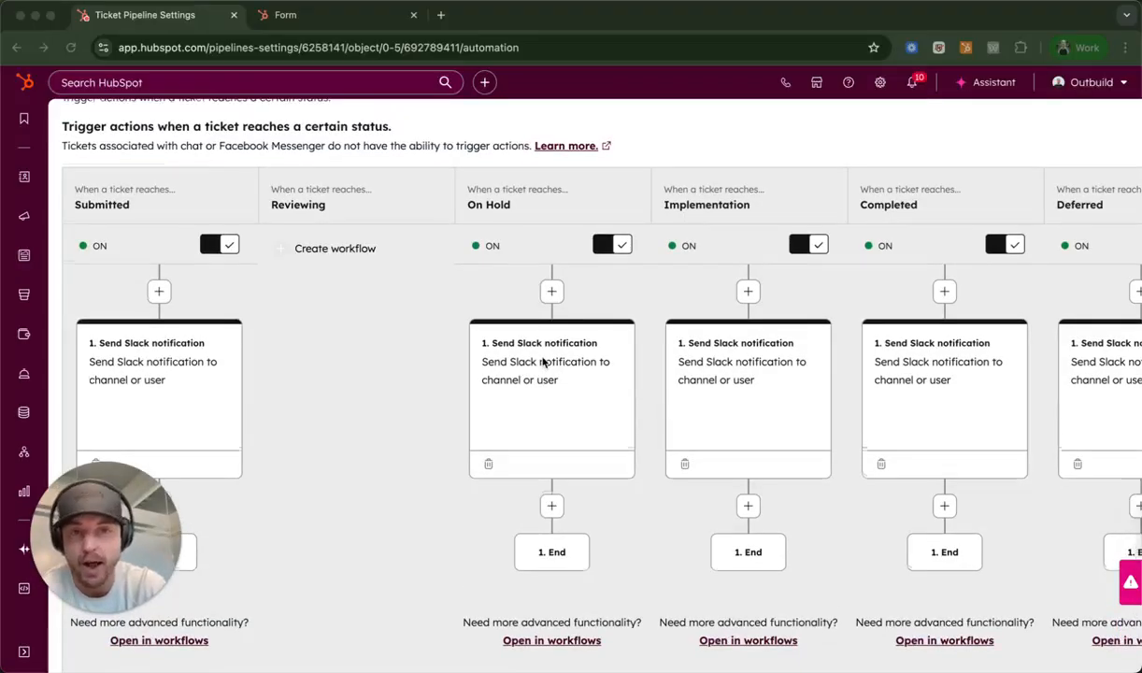
scroll(543, 361, down, 1)
scroll(543, 362, right, 2)
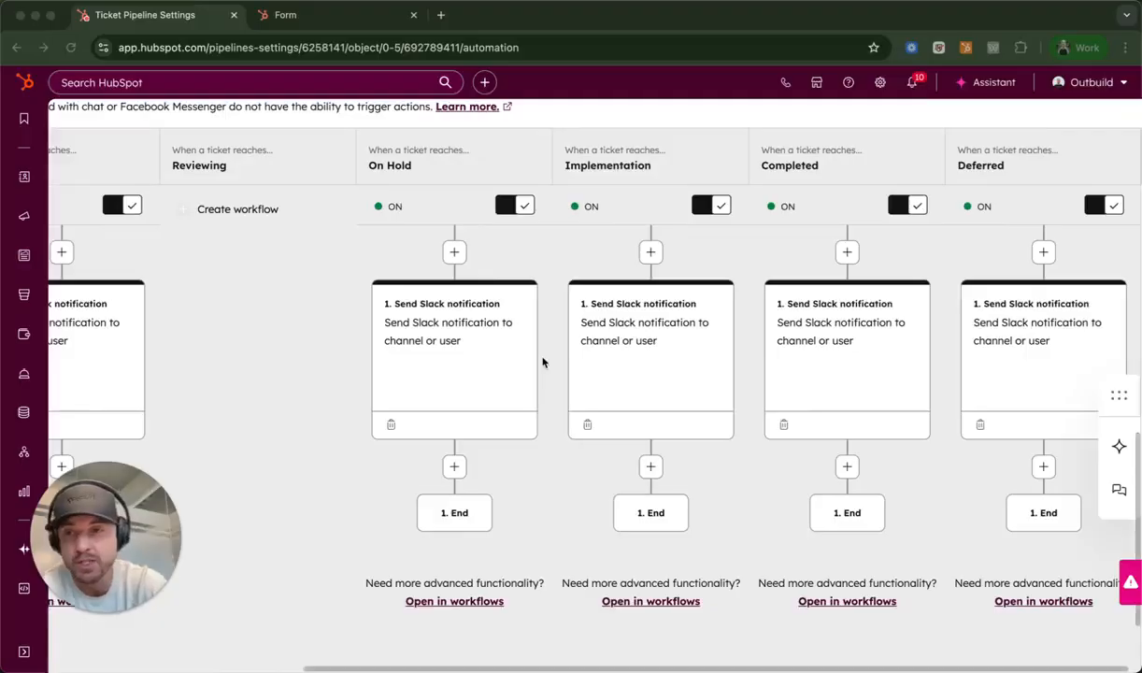
scroll(543, 362, left, 3)
scroll(543, 361, left, 4)
drag(127, 510, 550, 439)
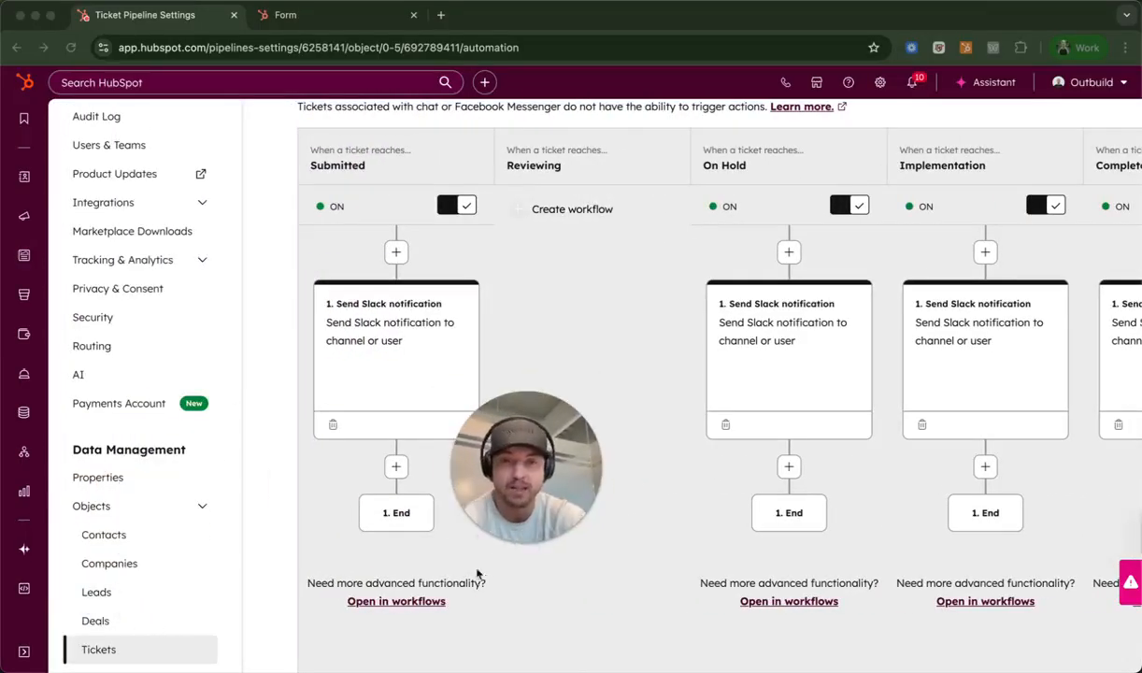
click(528, 545)
drag(602, 434, 581, 255)
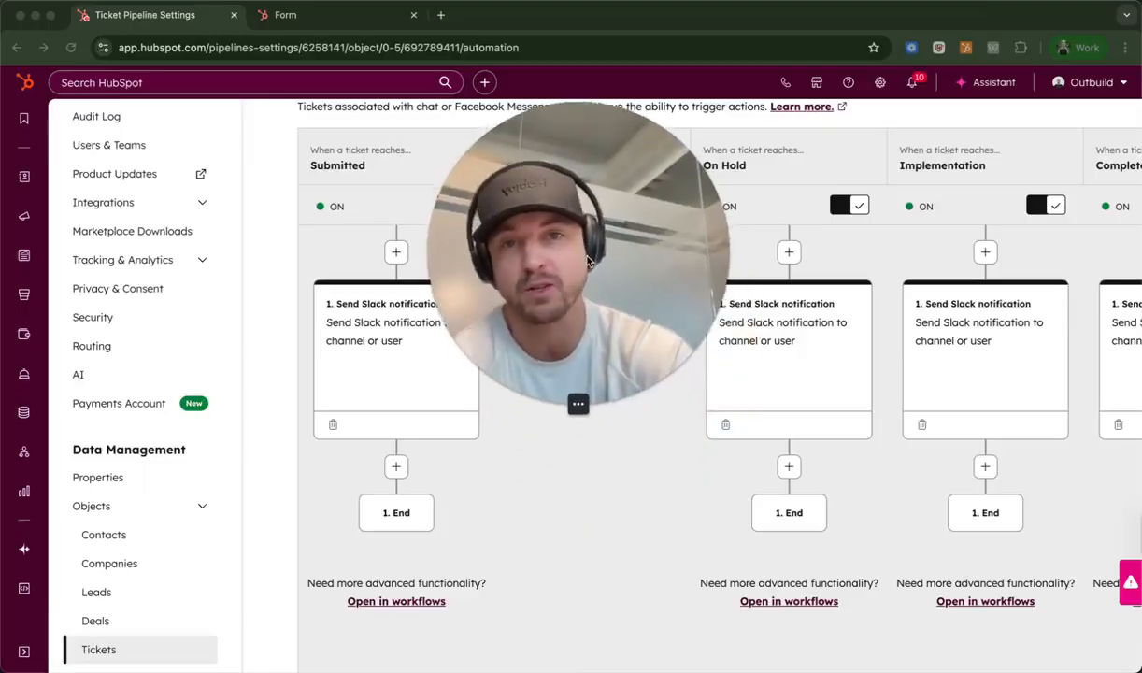